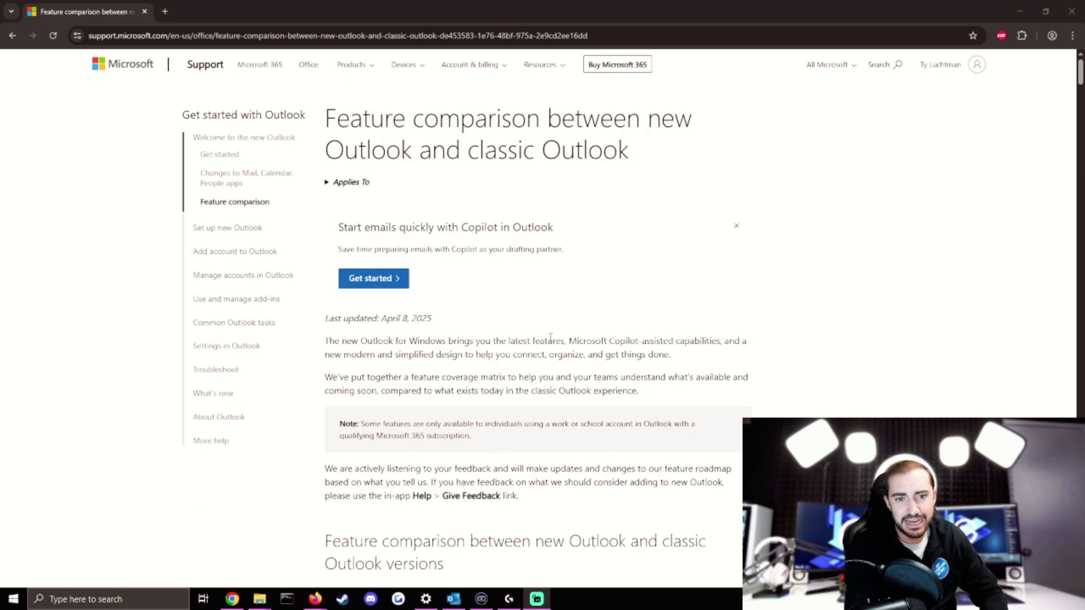
Highlight the article's Last updated date, then clear the highlight.
{"action": "left_click_drag", "start_coordinate": [433, 321], "coordinate": [367, 321]}
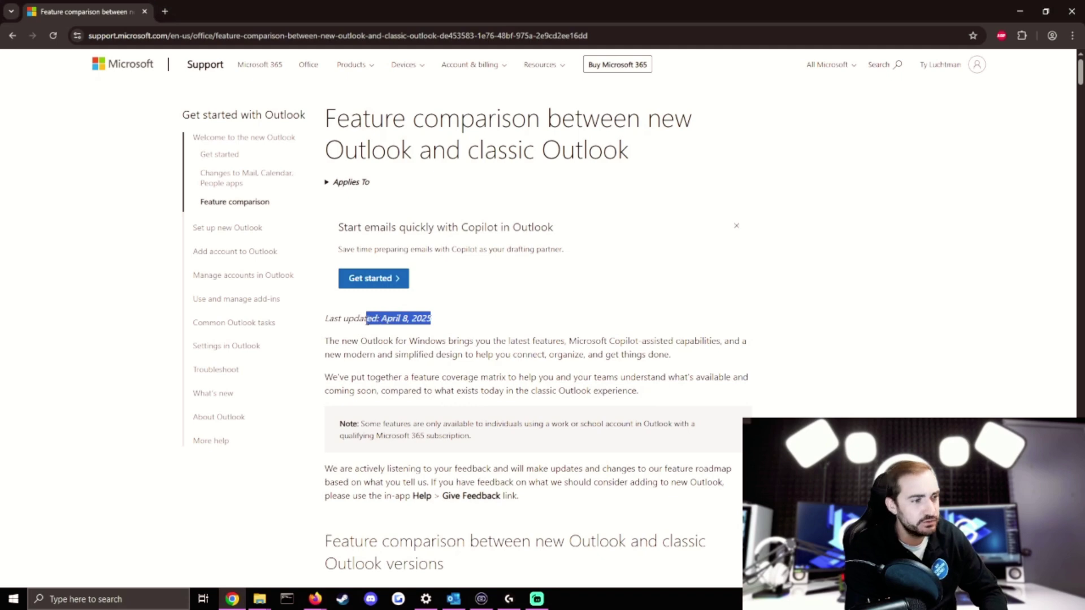
{"action": "left_click", "coordinate": [525, 300]}
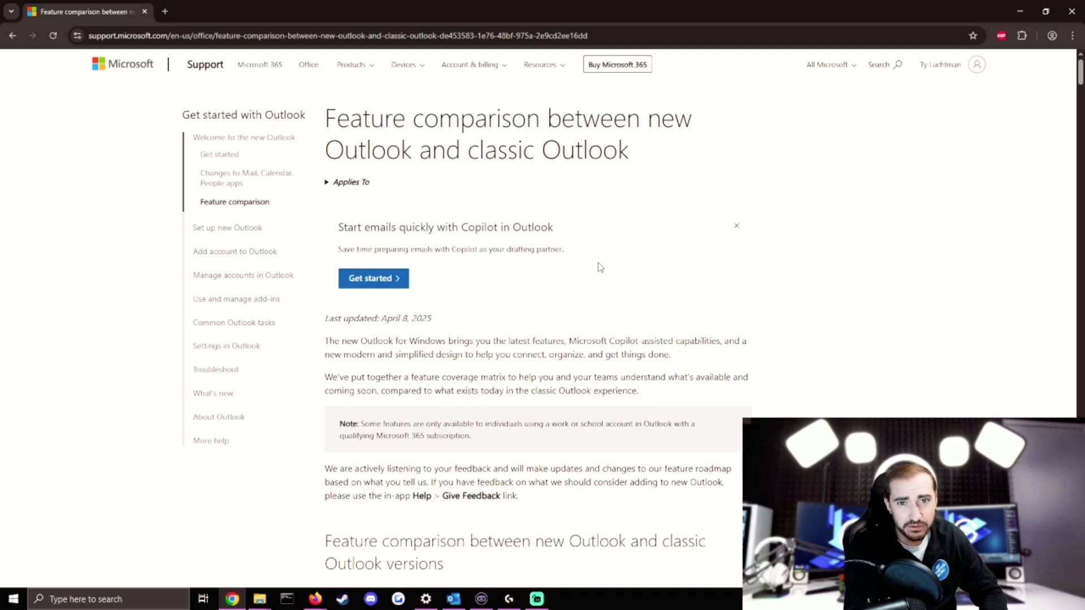
{"action": "scroll", "coordinate": [1080, 95], "scroll_direction": "down", "scroll_amount": 5}
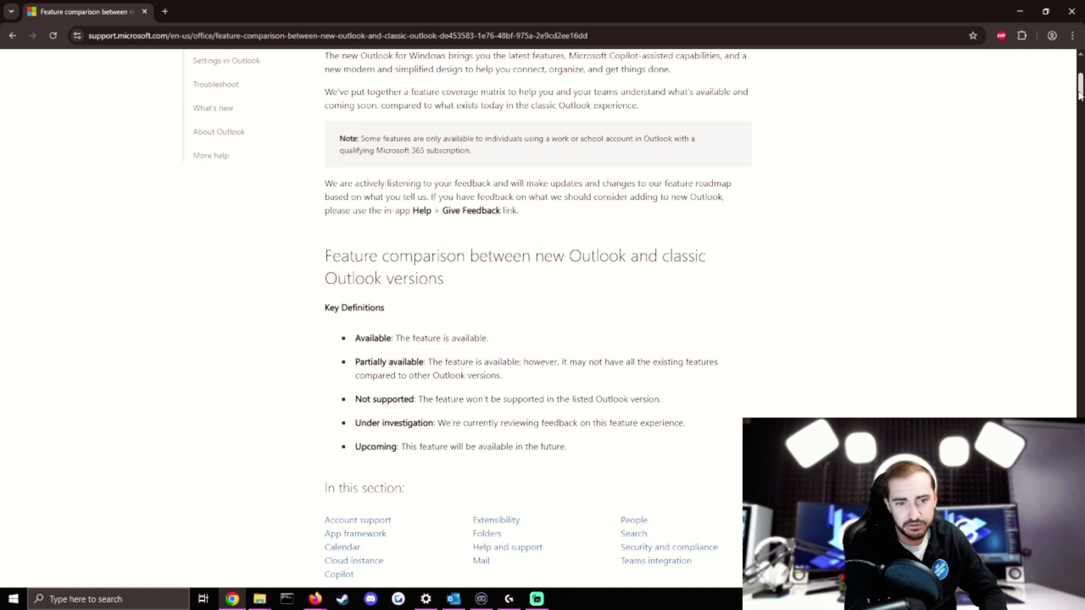
Scroll through the Account support rows down to the App framework comparison table.
{"action": "left_click_drag", "start_coordinate": [1080, 95], "coordinate": [1073, 119]}
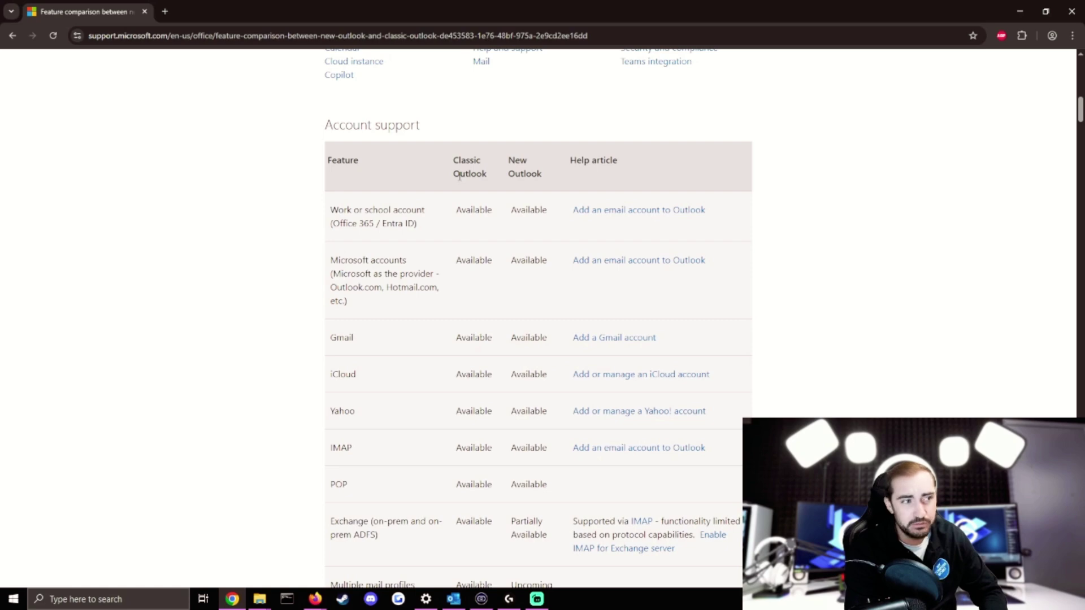
{"action": "scroll", "coordinate": [1076, 129], "scroll_direction": "down", "scroll_amount": 3}
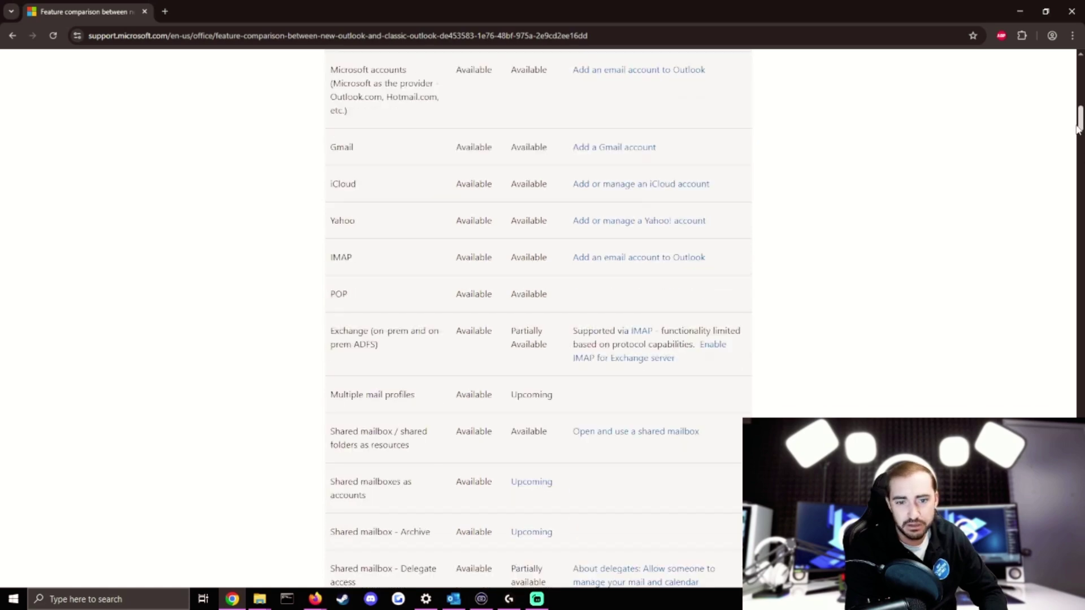
{"action": "scroll", "coordinate": [1077, 129], "scroll_direction": "up", "scroll_amount": 5}
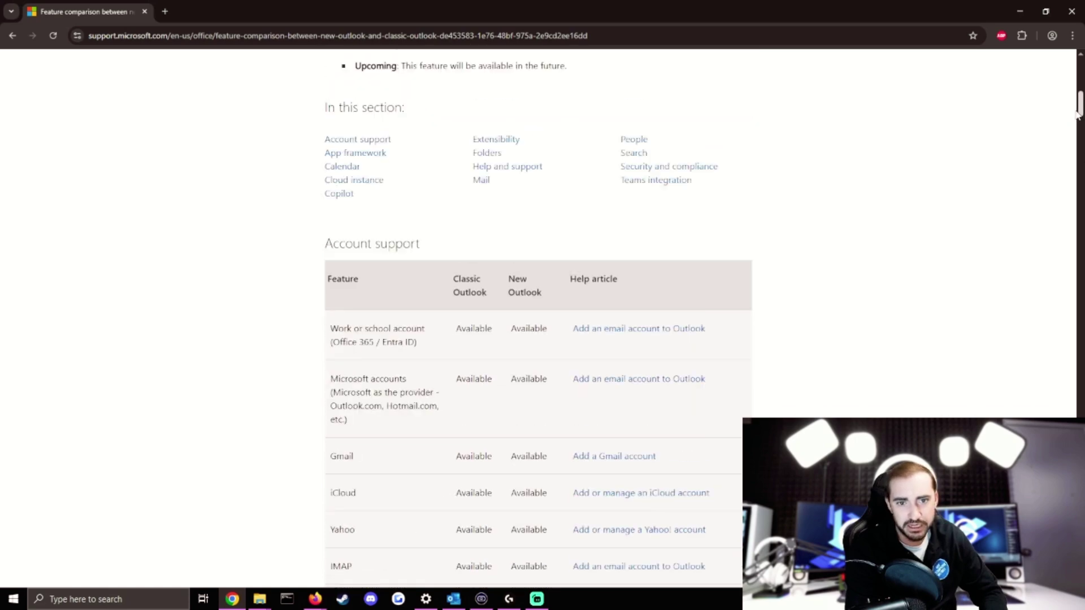
{"action": "scroll", "coordinate": [599, 125], "scroll_direction": "down", "scroll_amount": 3}
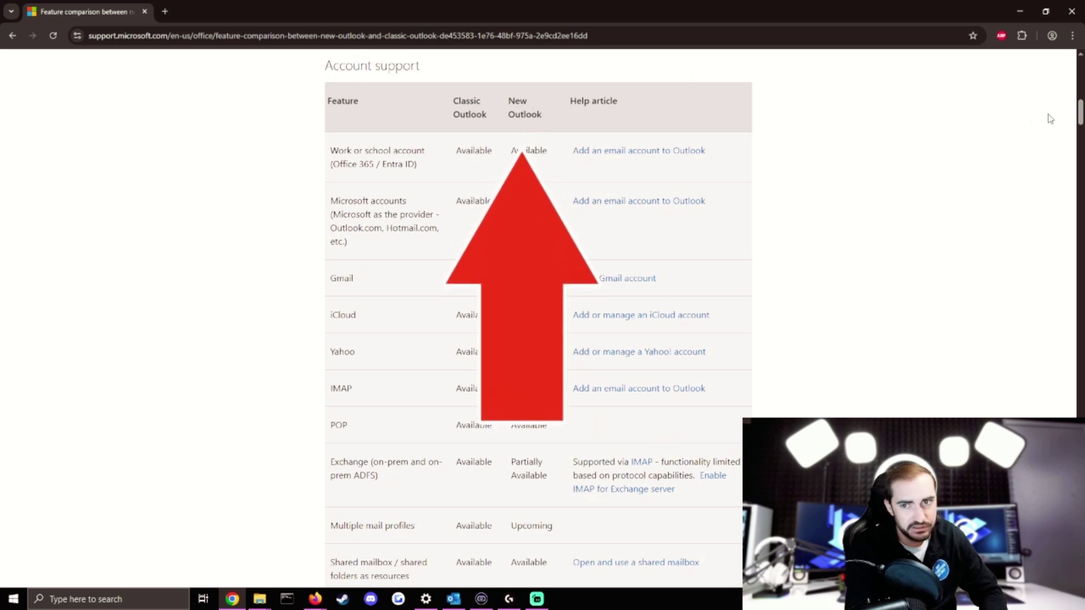
{"action": "left_click_drag", "start_coordinate": [1078, 115], "coordinate": [1079, 126]}
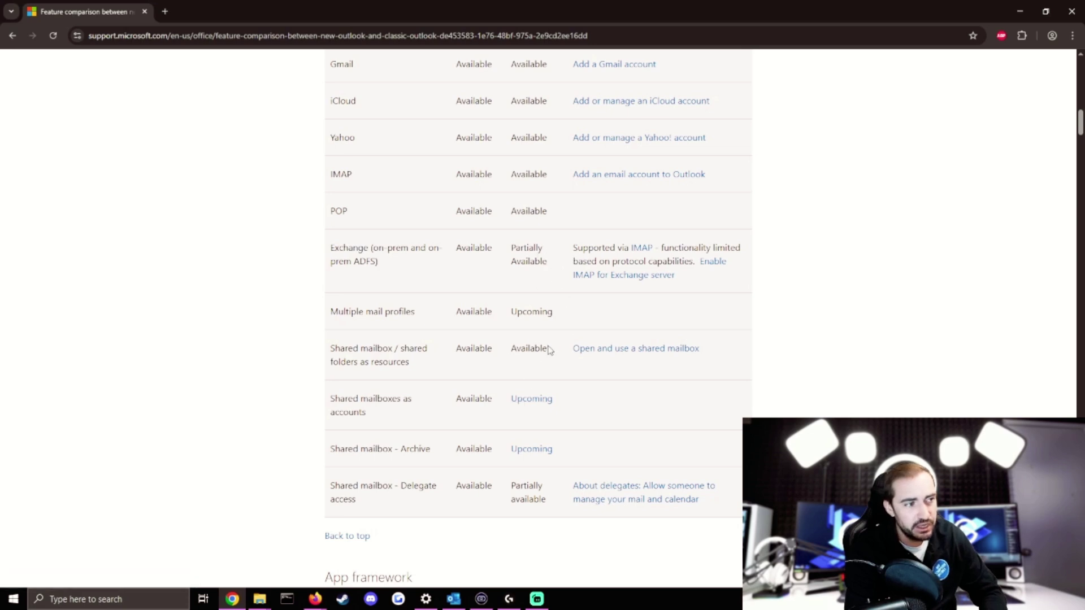
{"action": "left_click_drag", "start_coordinate": [1078, 121], "coordinate": [1078, 142]}
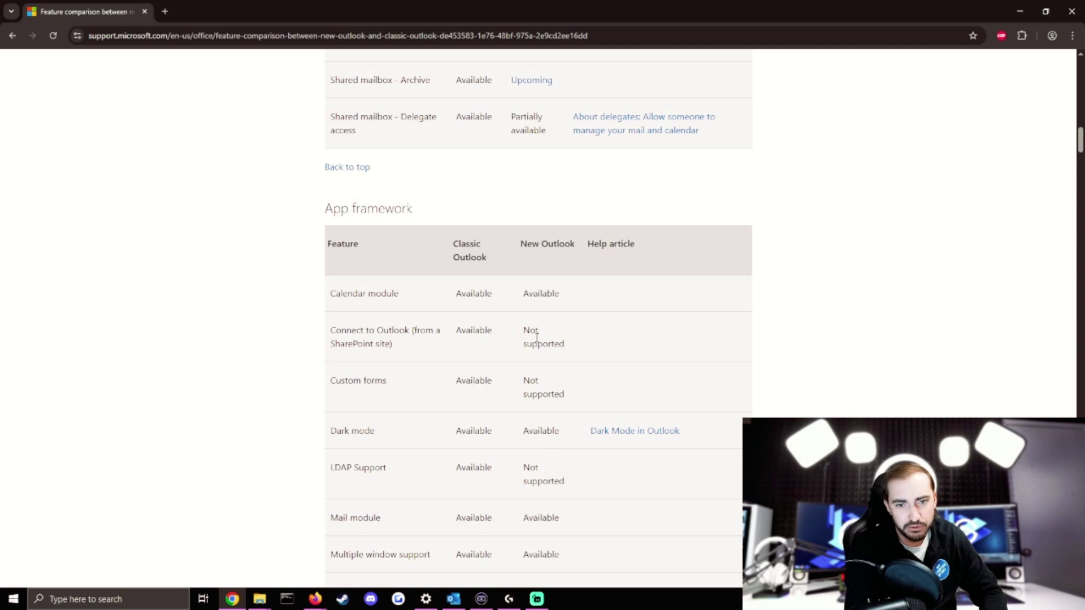
Scroll the comparison article to the Account support table showing Exchange on-prem accounts supported via IMAP.
{"action": "scroll", "coordinate": [537, 337], "scroll_direction": "down", "scroll_amount": 5}
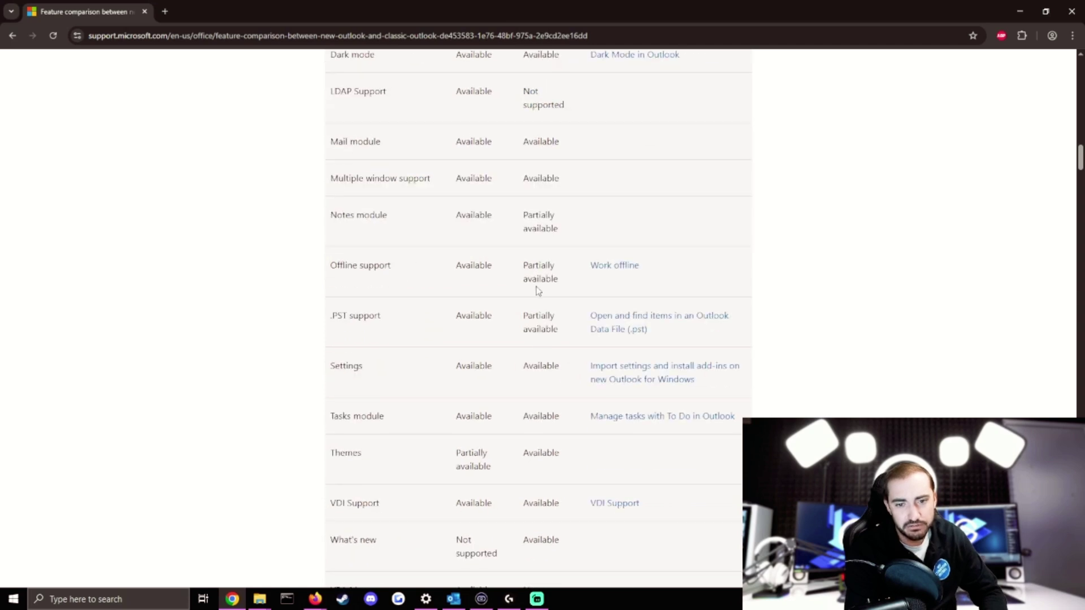
{"action": "scroll", "coordinate": [537, 289], "scroll_direction": "down", "scroll_amount": 5}
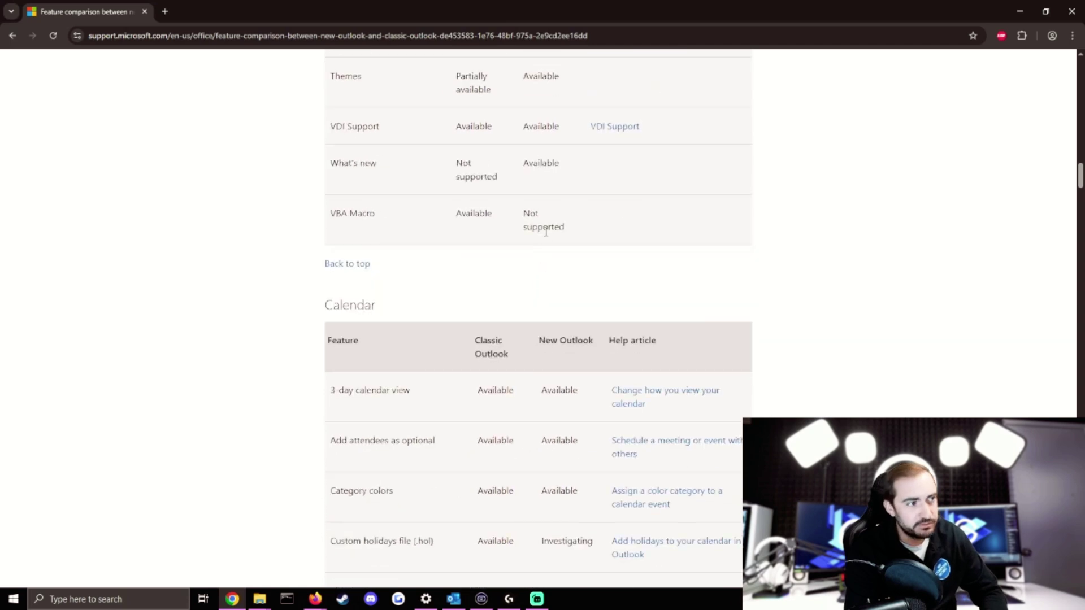
{"action": "left_click_drag", "start_coordinate": [1078, 184], "coordinate": [1076, 195]}
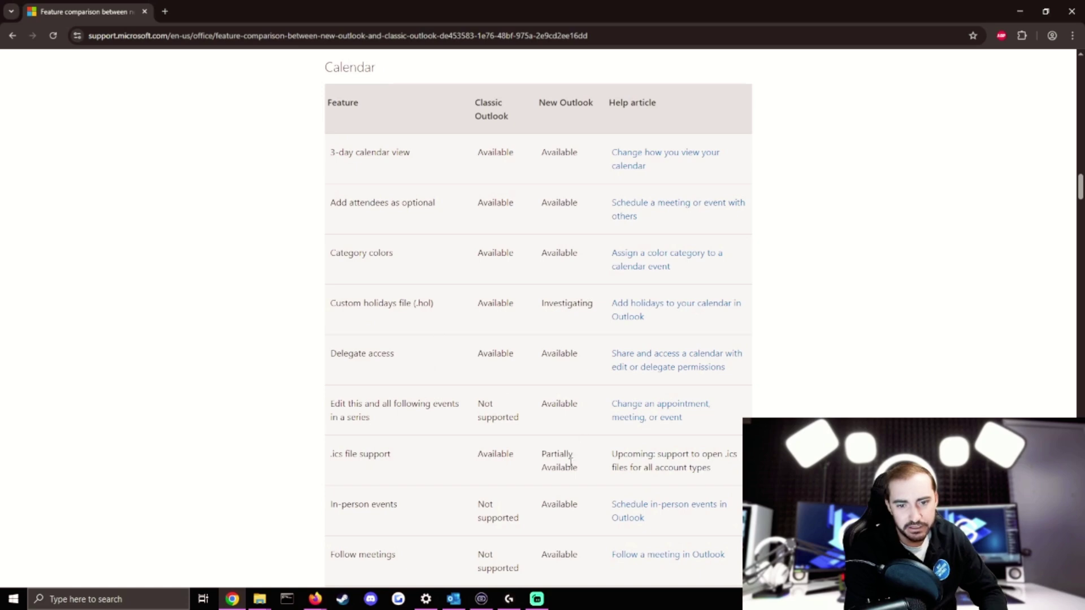
{"action": "scroll", "coordinate": [571, 463], "scroll_direction": "down", "scroll_amount": 6}
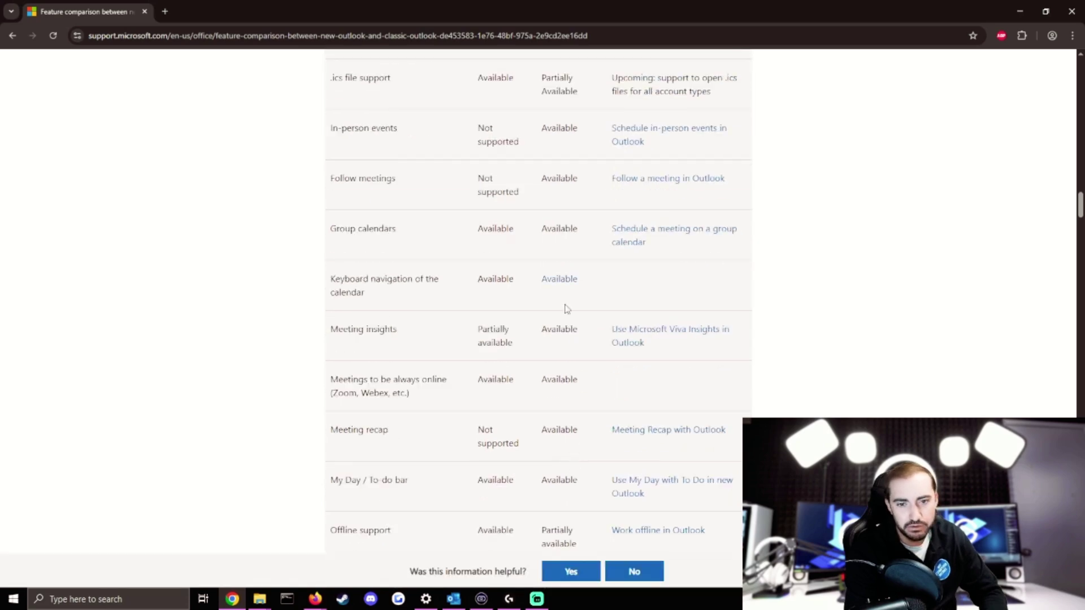
{"action": "scroll", "coordinate": [567, 308], "scroll_direction": "down", "scroll_amount": 12}
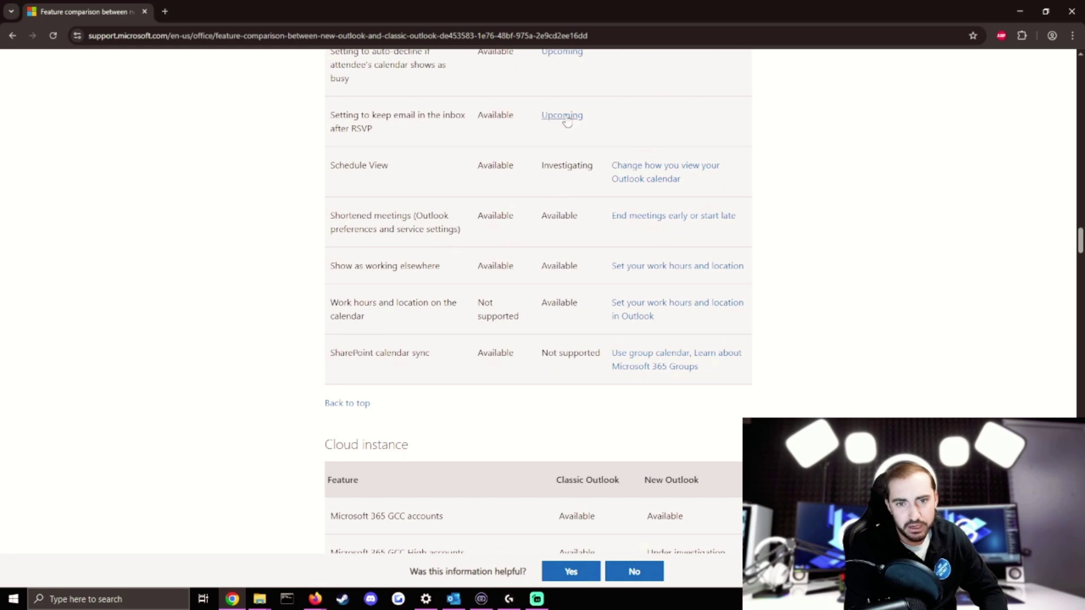
{"action": "scroll", "coordinate": [565, 364], "scroll_direction": "down", "scroll_amount": 6}
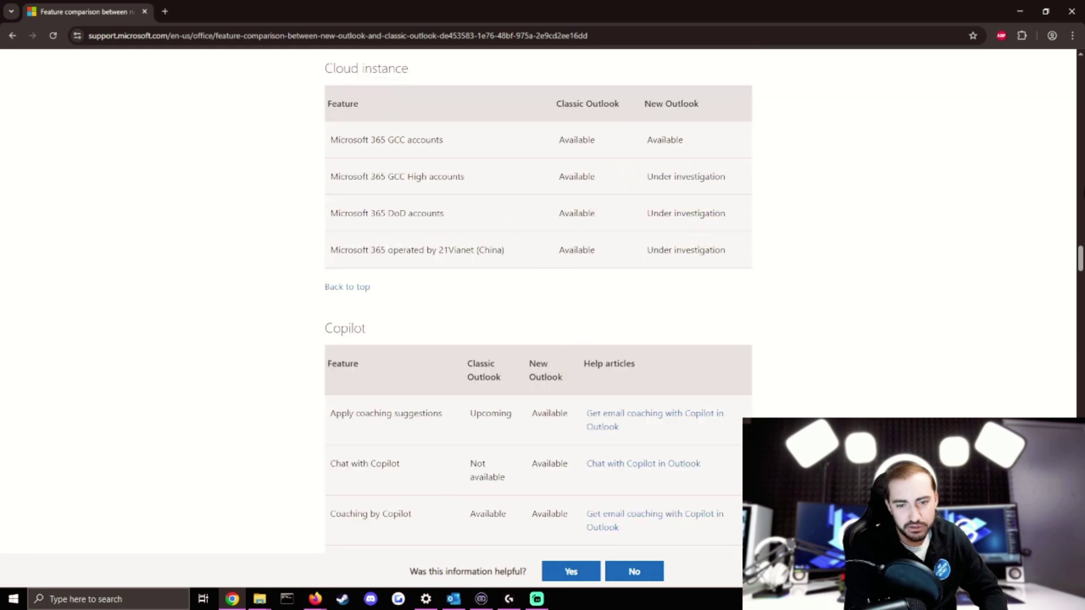
{"action": "left_click_drag", "start_coordinate": [1079, 258], "coordinate": [1076, 293]}
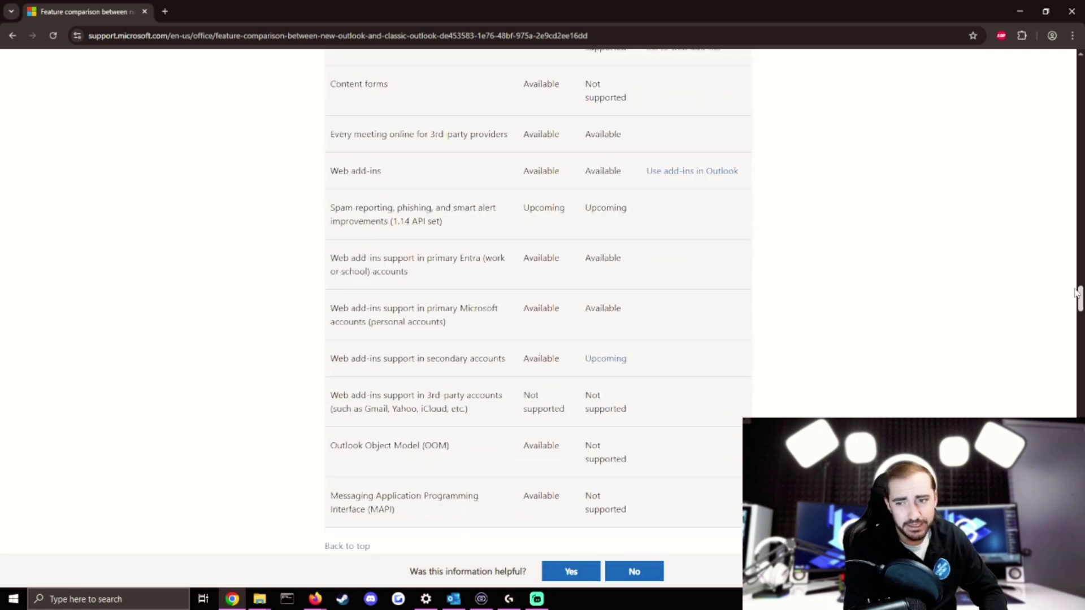
{"action": "left_click_drag", "start_coordinate": [1076, 293], "coordinate": [1079, 322]}
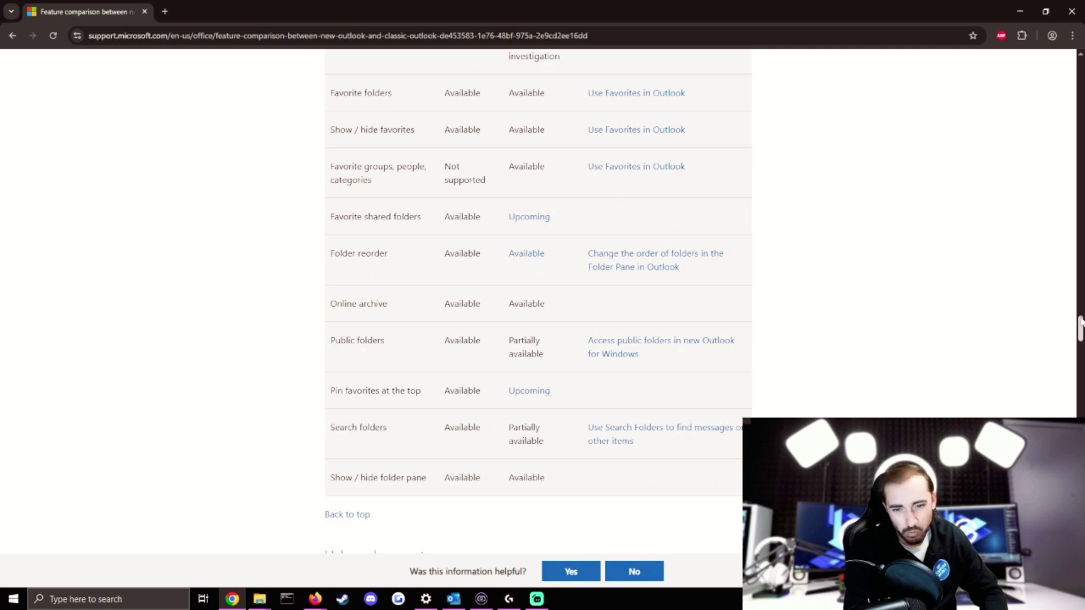
{"action": "left_click_drag", "start_coordinate": [1079, 322], "coordinate": [1080, 342]}
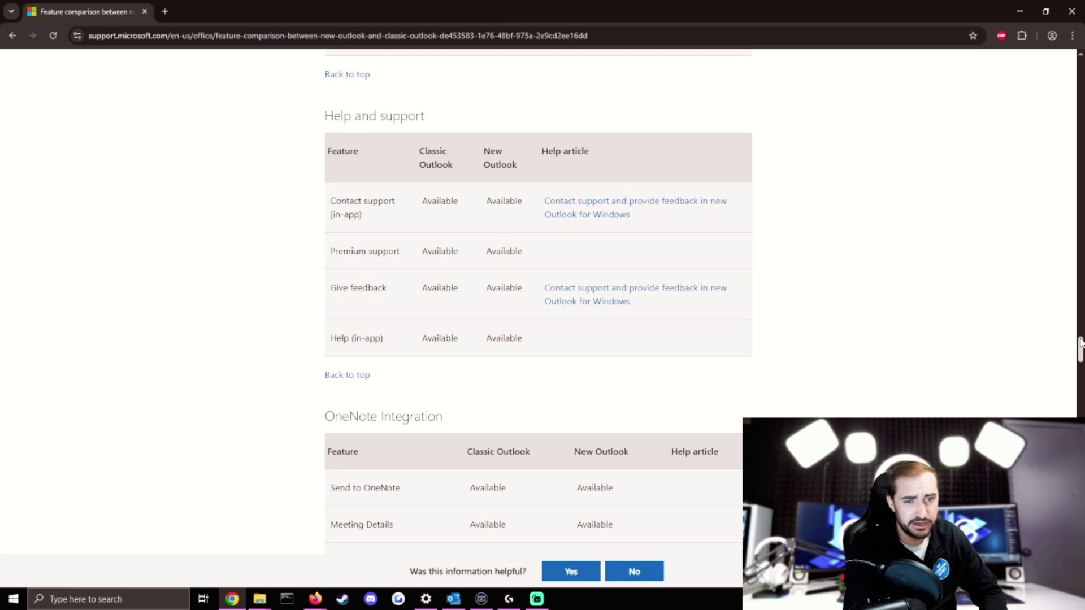
{"action": "left_click_drag", "start_coordinate": [1080, 342], "coordinate": [1080, 366]}
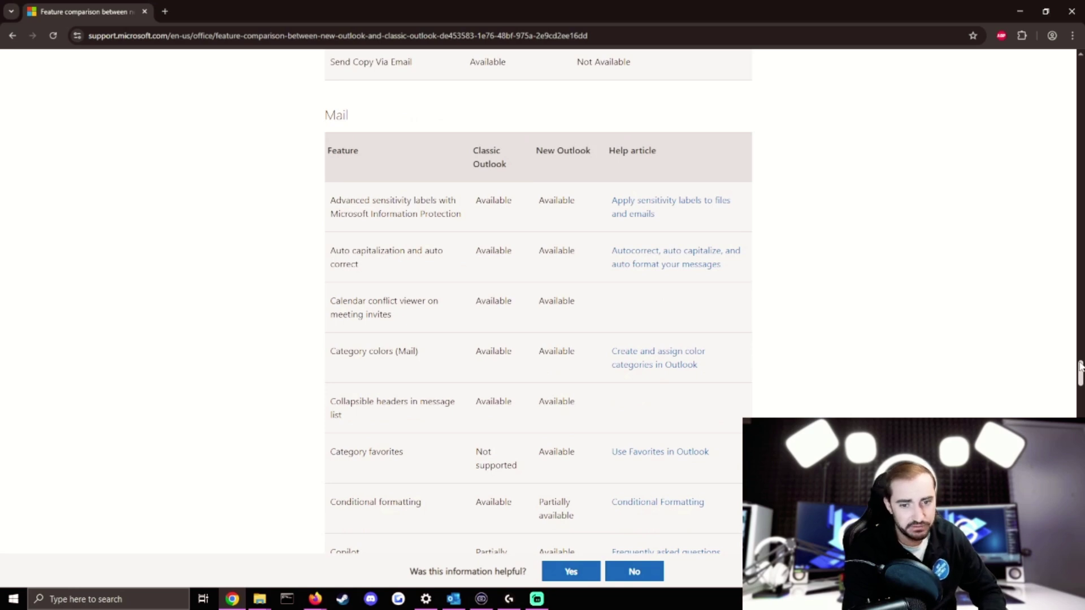
{"action": "left_click_drag", "start_coordinate": [1081, 366], "coordinate": [1080, 373]}
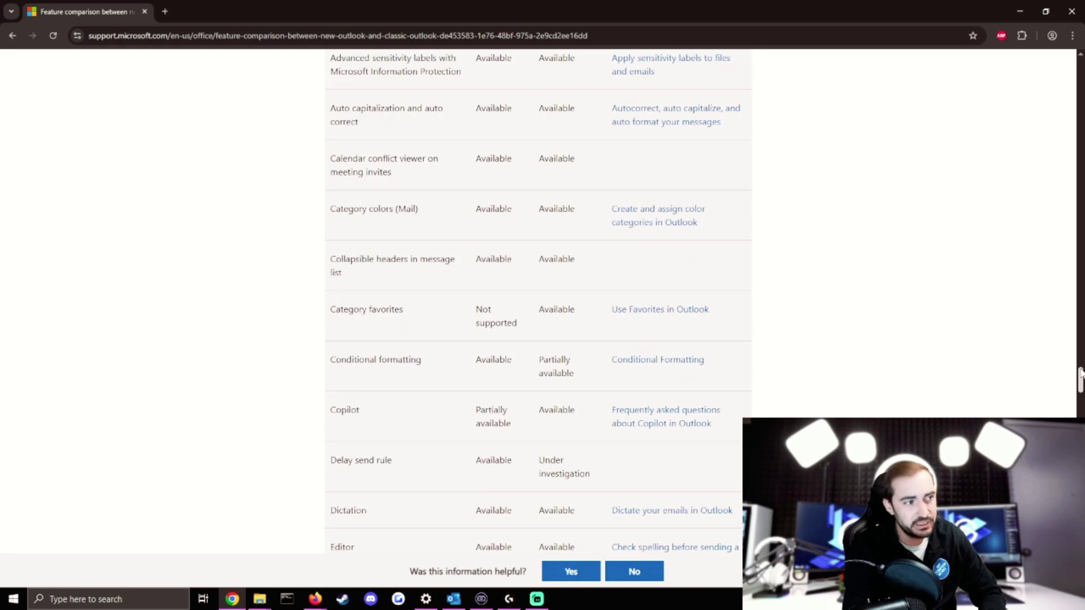
{"action": "left_click_drag", "start_coordinate": [1080, 373], "coordinate": [1061, 103]}
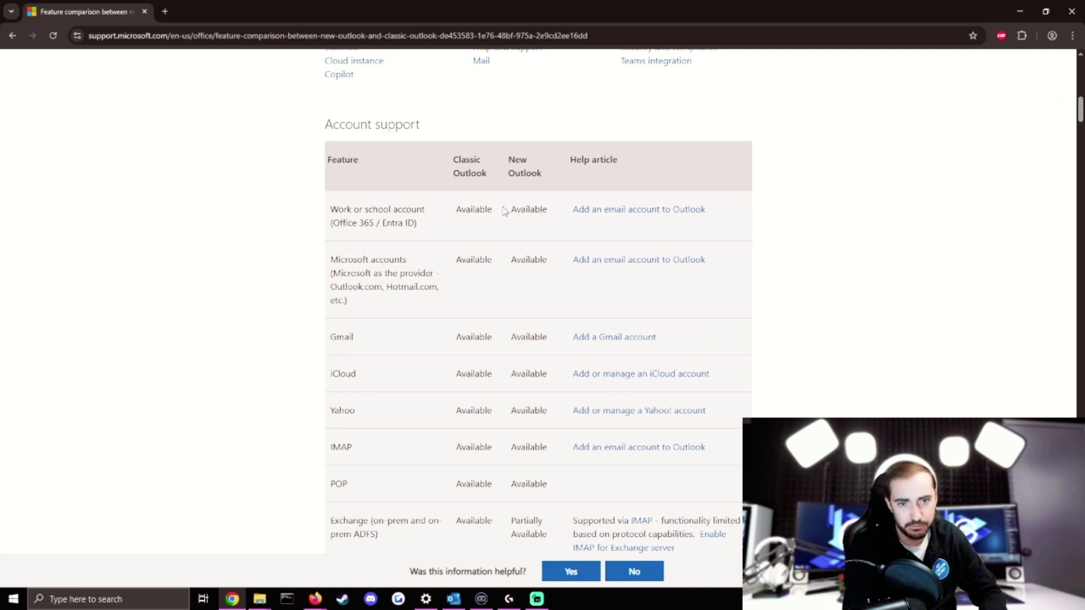
{"action": "scroll", "coordinate": [507, 244], "scroll_direction": "up", "scroll_amount": 6}
{"action": "scroll", "coordinate": [527, 286], "scroll_direction": "up", "scroll_amount": 7}
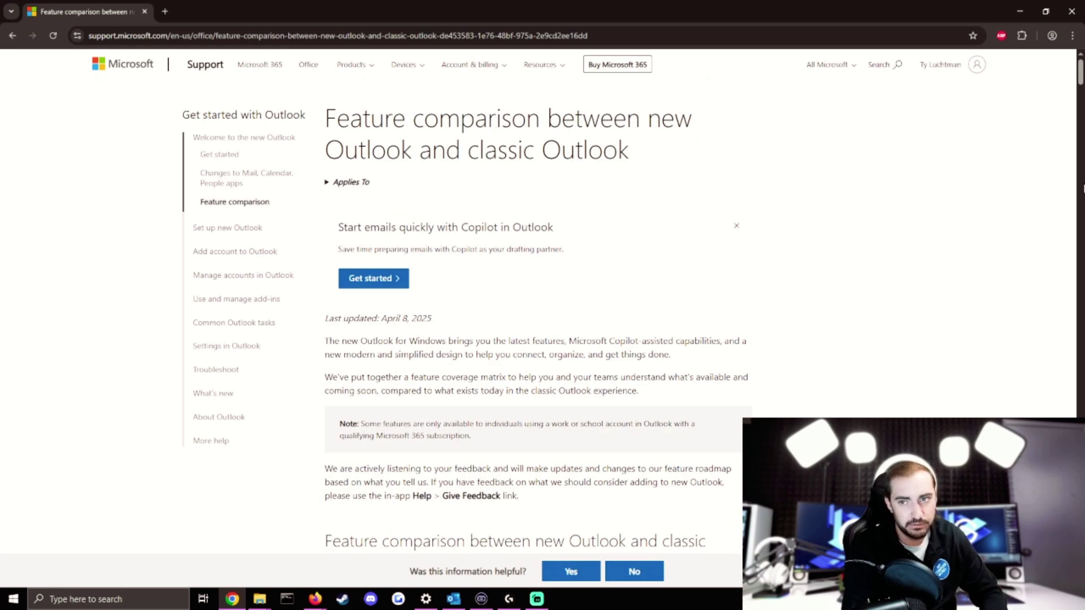
{"action": "left_click_drag", "start_coordinate": [1080, 74], "coordinate": [1073, 102]}
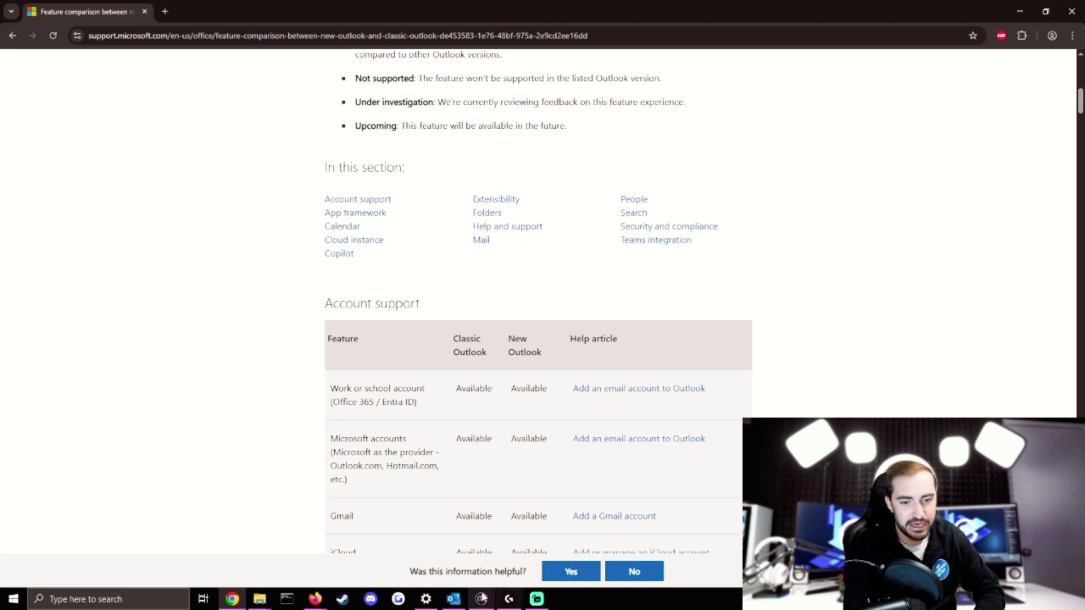
Bring Outlook forward, turn on 'Try the new Outlook' and confirm the switch.
{"action": "left_click", "coordinate": [454, 599]}
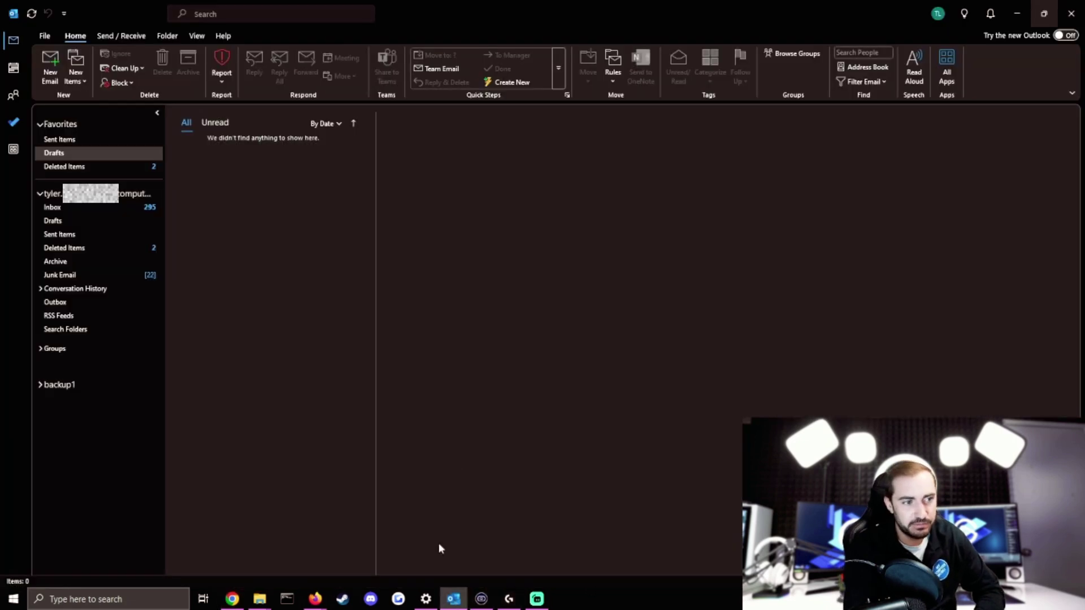
{"action": "left_click", "coordinate": [1064, 37]}
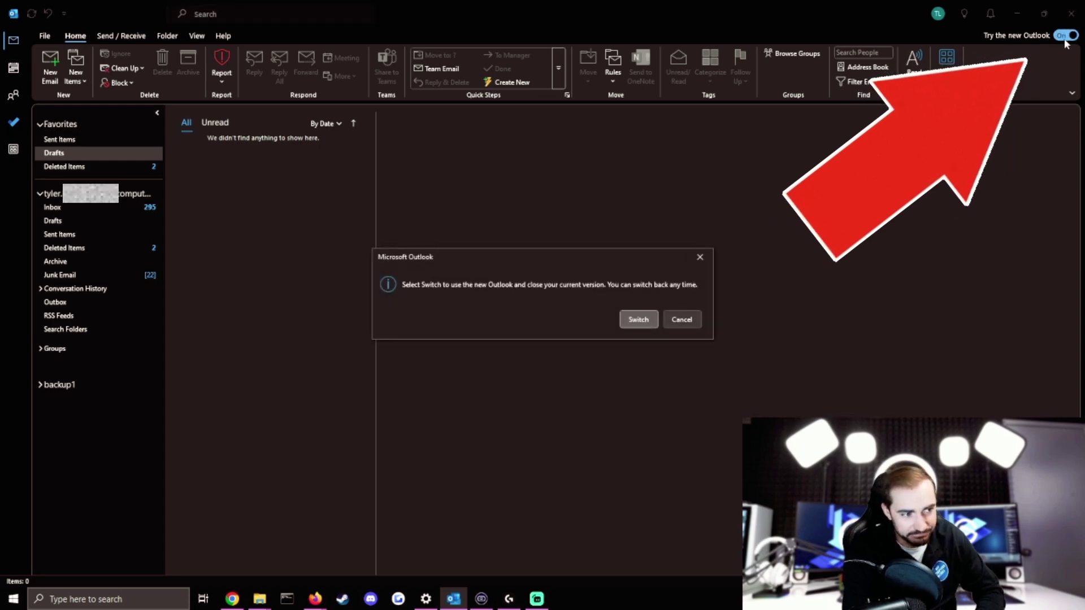
{"action": "left_click", "coordinate": [640, 319]}
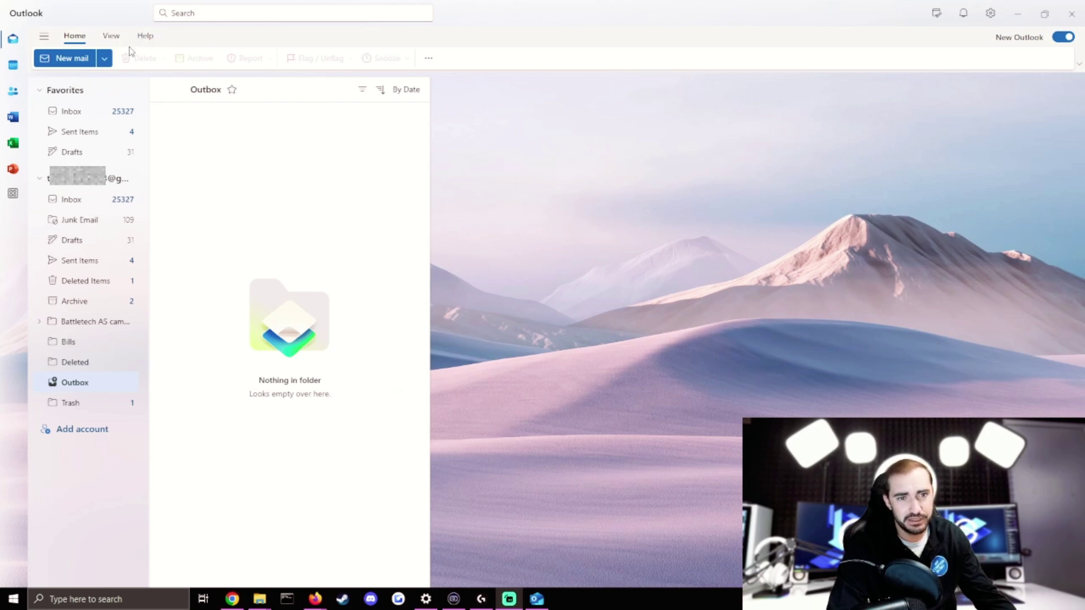
Browse the Home, View and Help tabs of new Outlook, then show the ribbon Layout choices.
{"action": "left_click", "coordinate": [75, 39]}
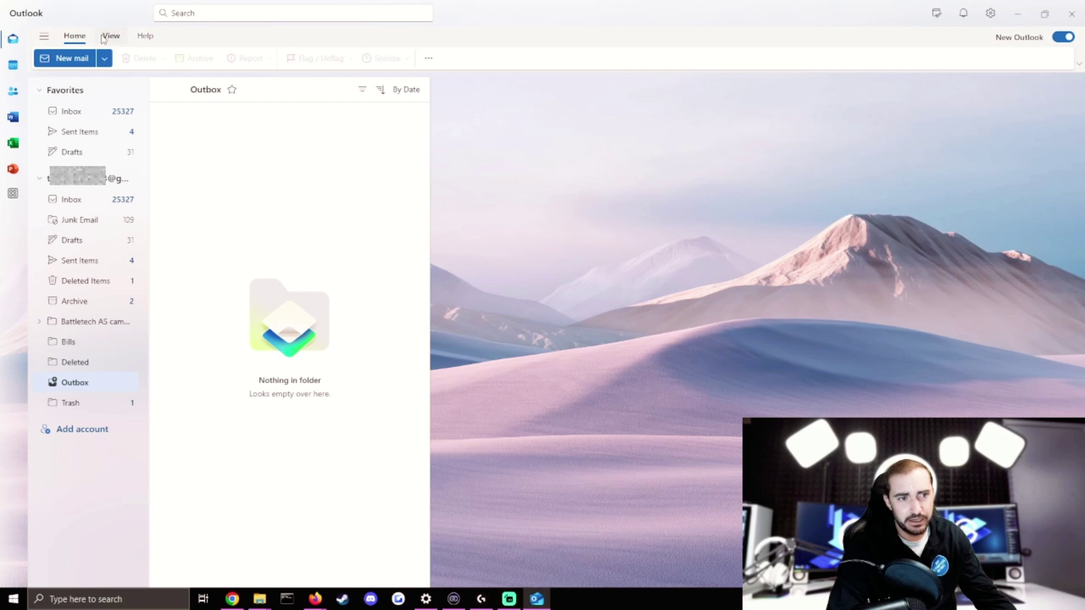
{"action": "left_click", "coordinate": [110, 35]}
{"action": "left_click", "coordinate": [144, 36]}
{"action": "left_click", "coordinate": [75, 36]}
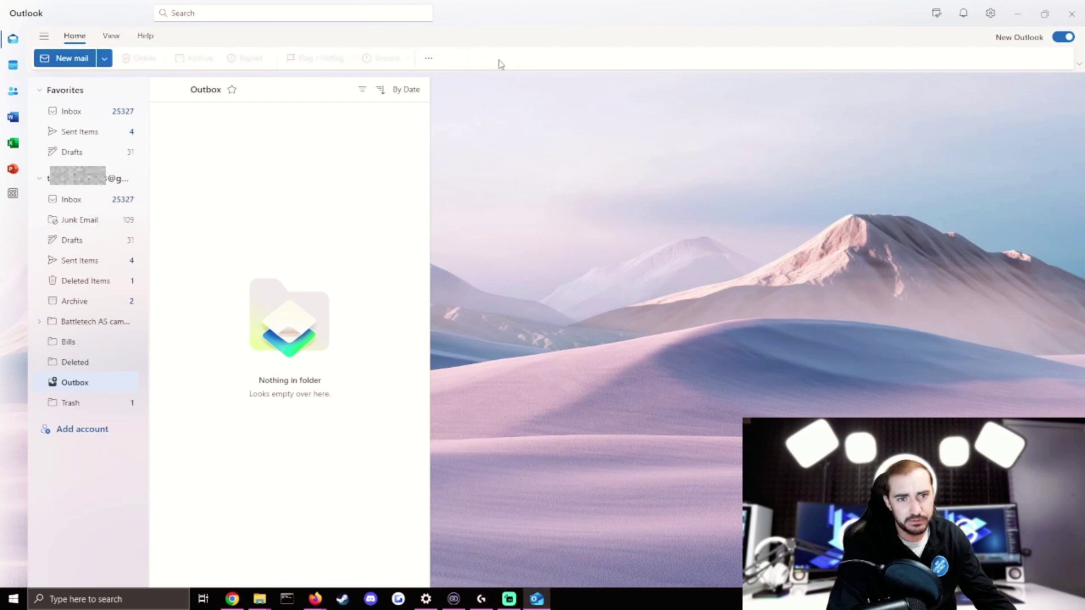
{"action": "left_click", "coordinate": [1079, 63]}
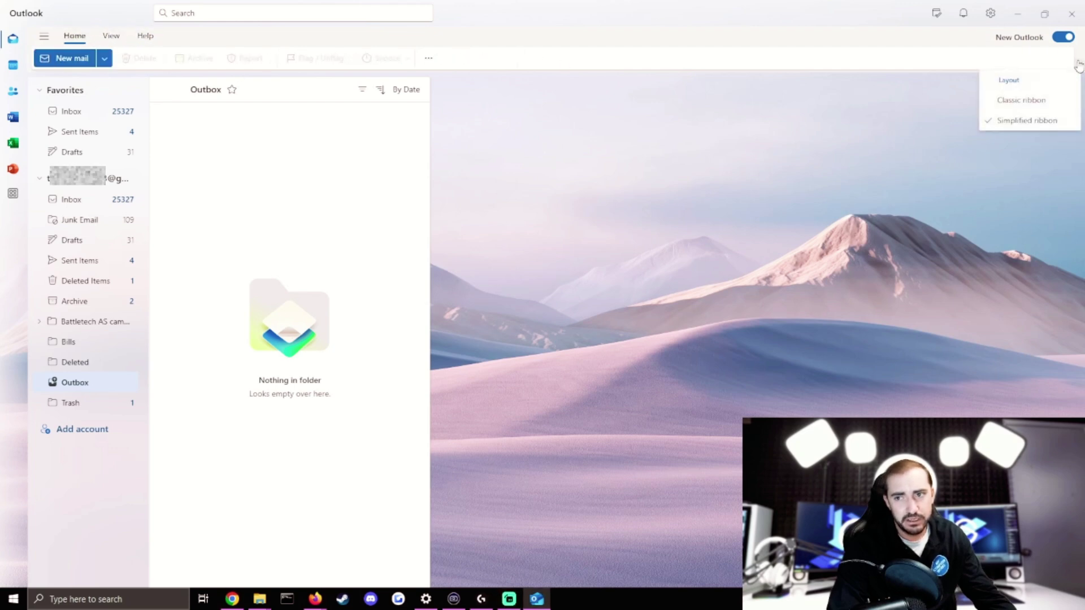
Choose Classic ribbon layout and compare the View, Help and Home tab commands.
{"action": "left_click", "coordinate": [1013, 101]}
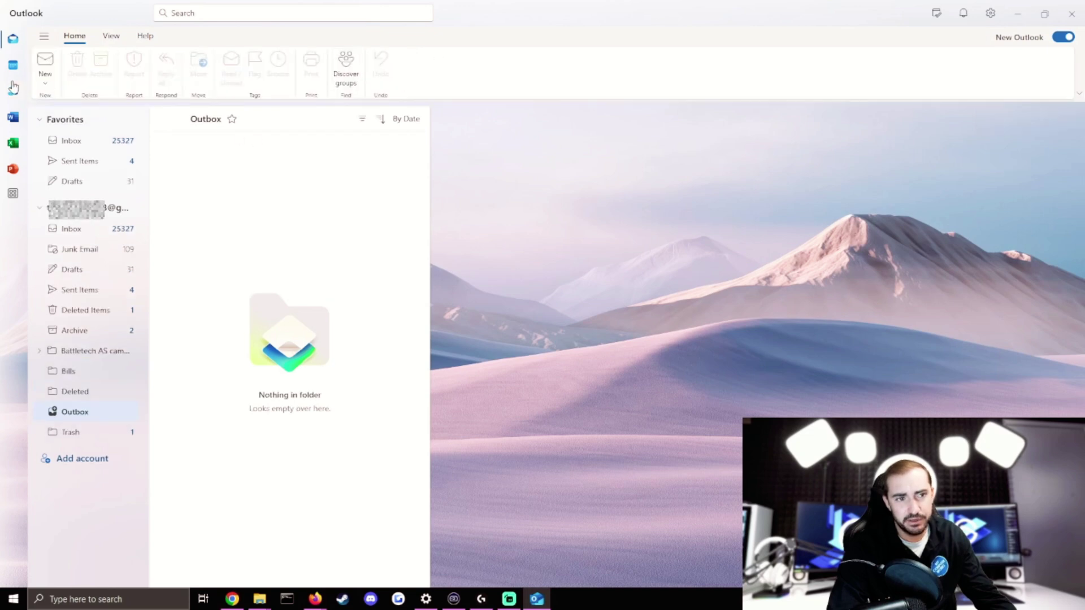
{"action": "left_click", "coordinate": [110, 37]}
{"action": "left_click", "coordinate": [144, 36]}
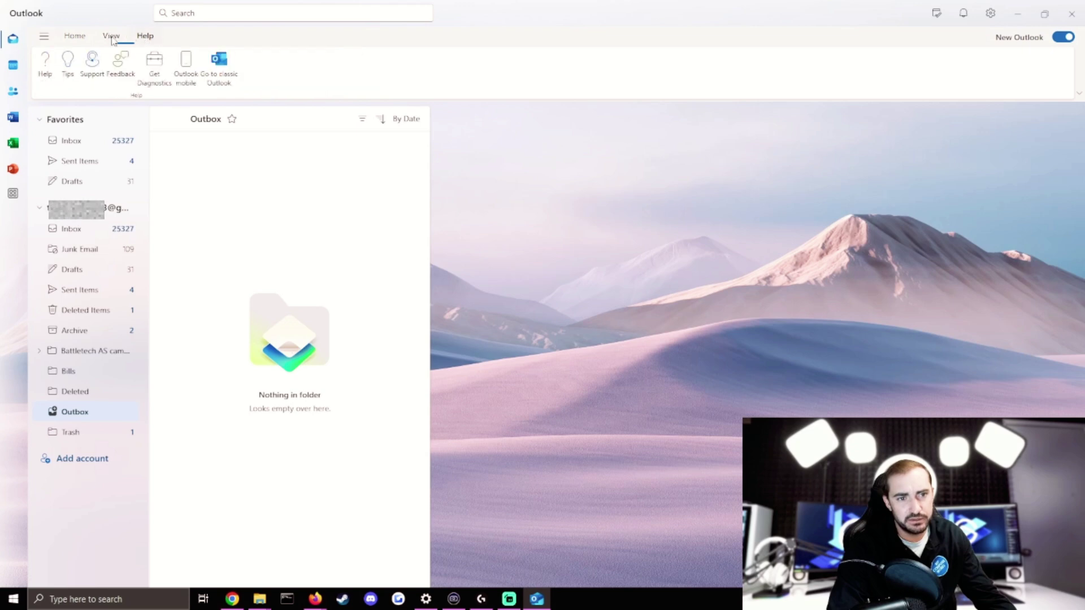
{"action": "left_click", "coordinate": [74, 36]}
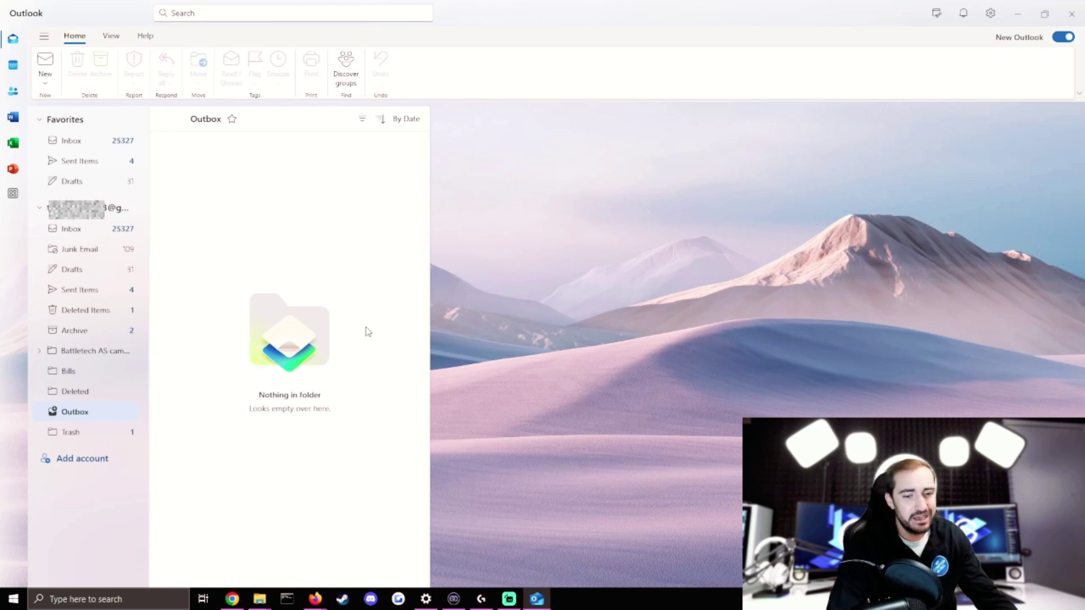
Return to the Chrome comparison page and scroll from the top down to the Calendar section.
{"action": "mouse_move", "coordinate": [240, 598]}
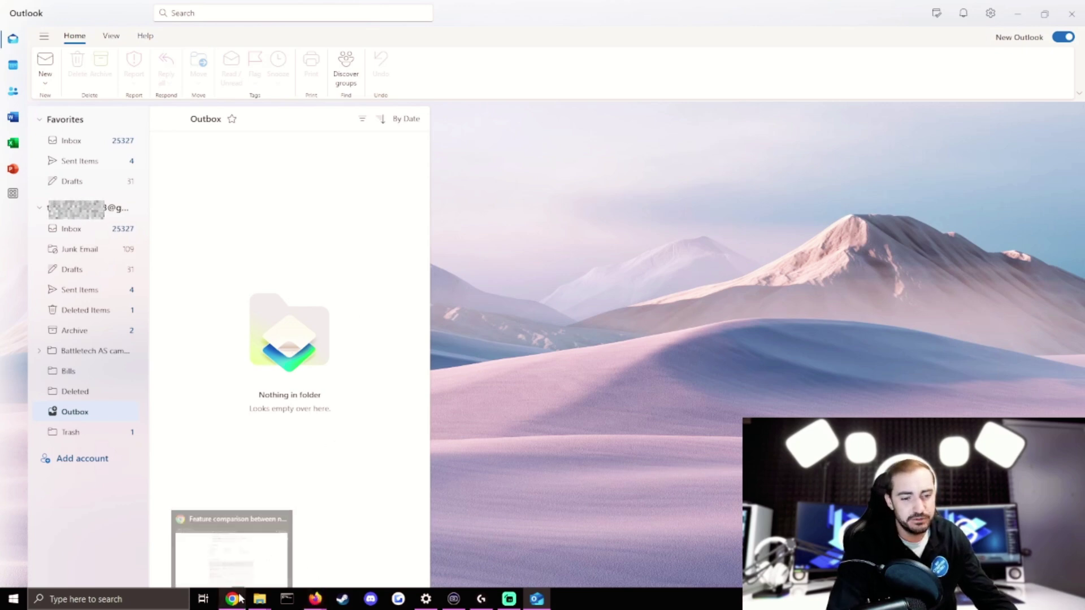
{"action": "left_click", "coordinate": [250, 560]}
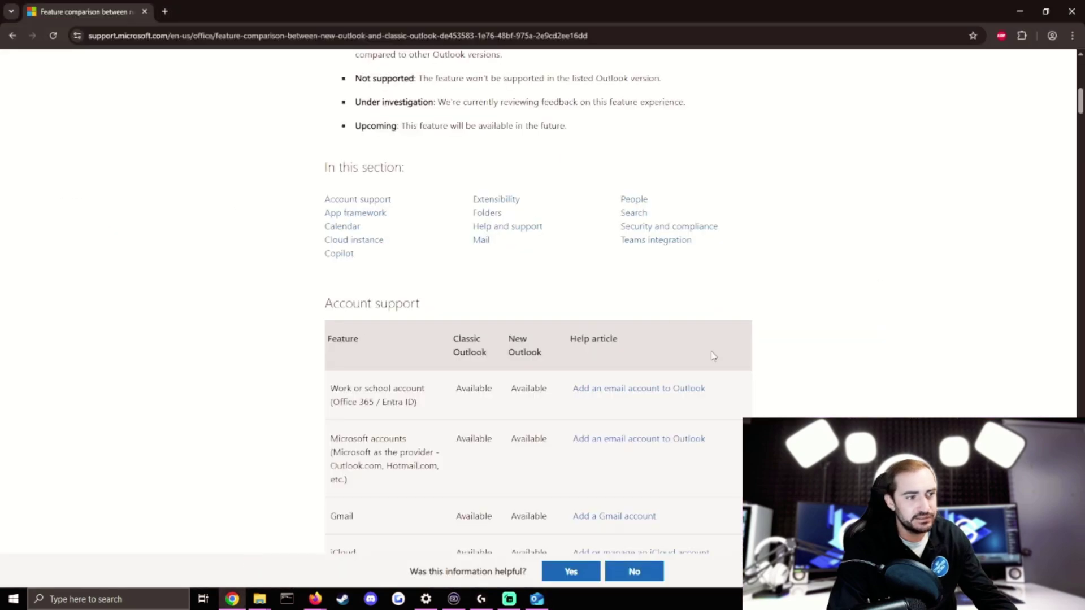
{"action": "scroll", "coordinate": [717, 362], "scroll_direction": "up", "scroll_amount": 15}
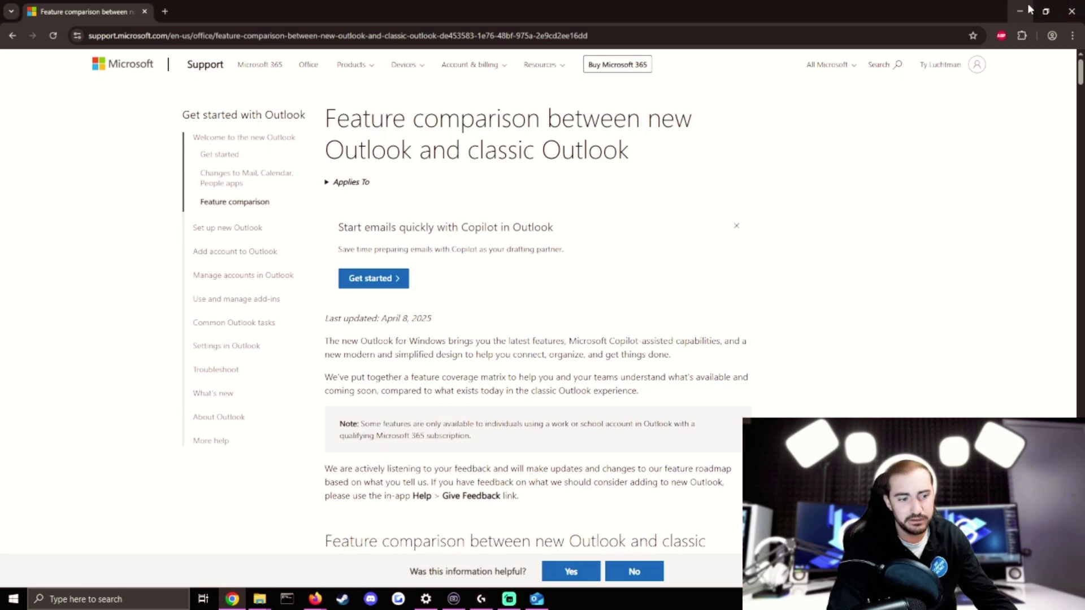
{"action": "scroll", "coordinate": [771, 253], "scroll_direction": "down", "scroll_amount": 7}
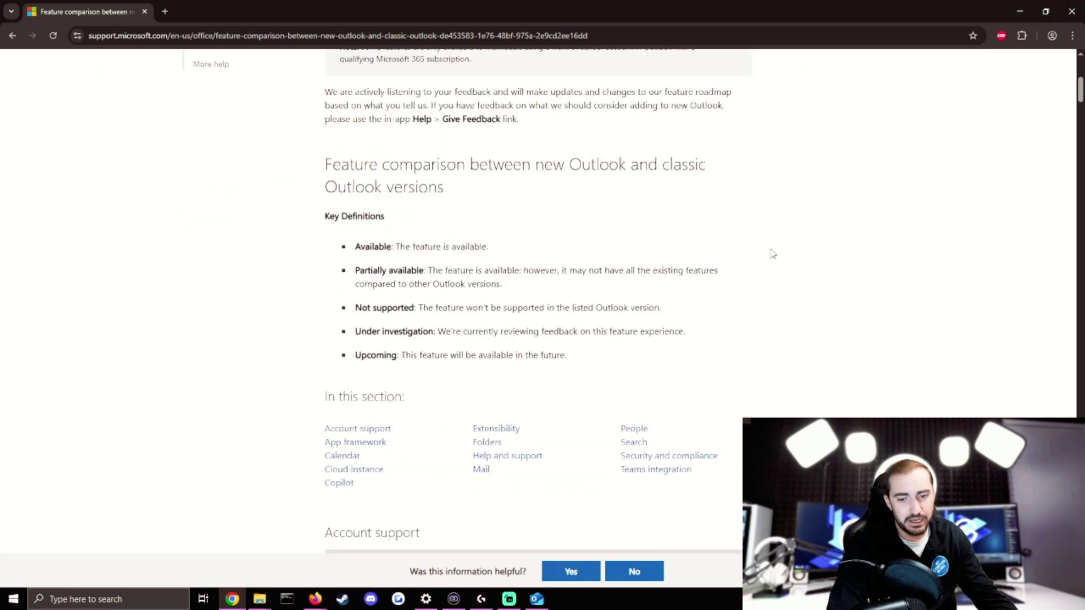
{"action": "scroll", "coordinate": [538, 345], "scroll_direction": "down", "scroll_amount": 7}
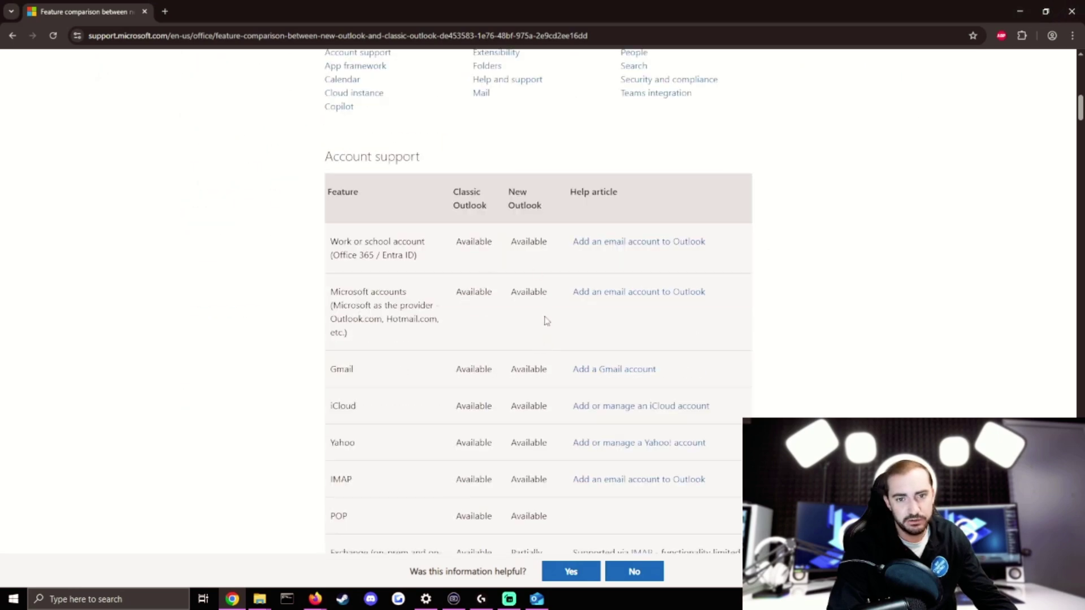
{"action": "scroll", "coordinate": [542, 321], "scroll_direction": "down", "scroll_amount": 20}
{"action": "scroll", "coordinate": [543, 329], "scroll_direction": "down", "scroll_amount": 6}
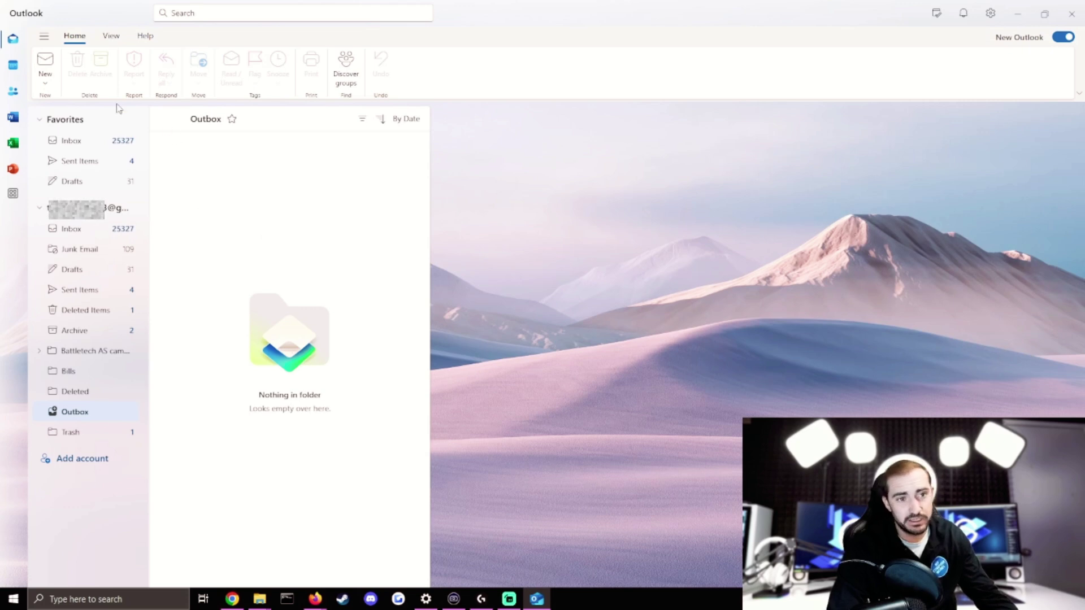
From the Help tab, choose Go to classic Outlook.
{"action": "left_click", "coordinate": [142, 37]}
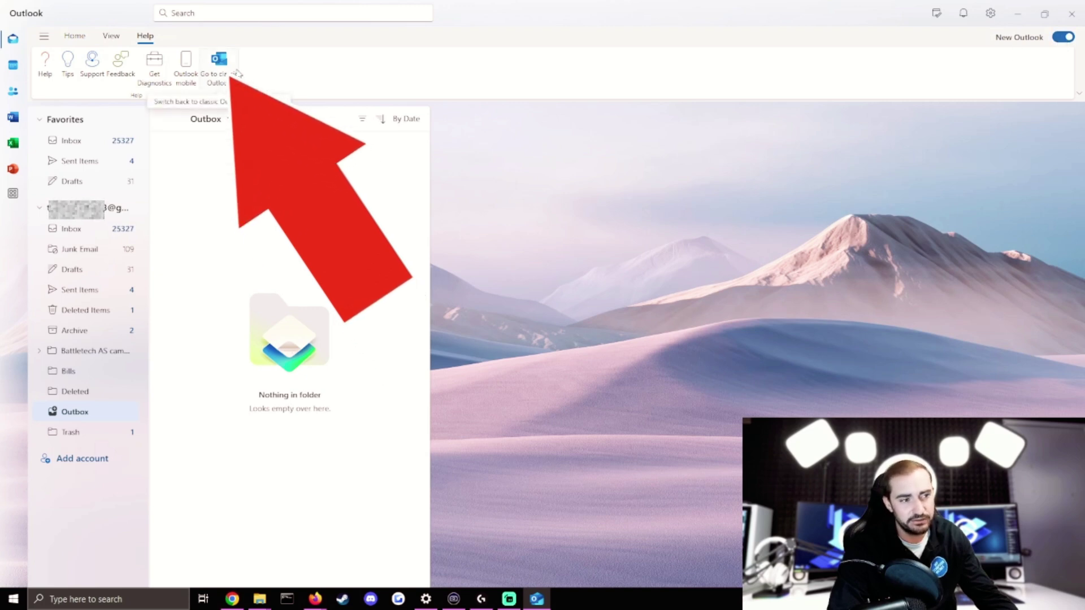
{"action": "left_click", "coordinate": [238, 73]}
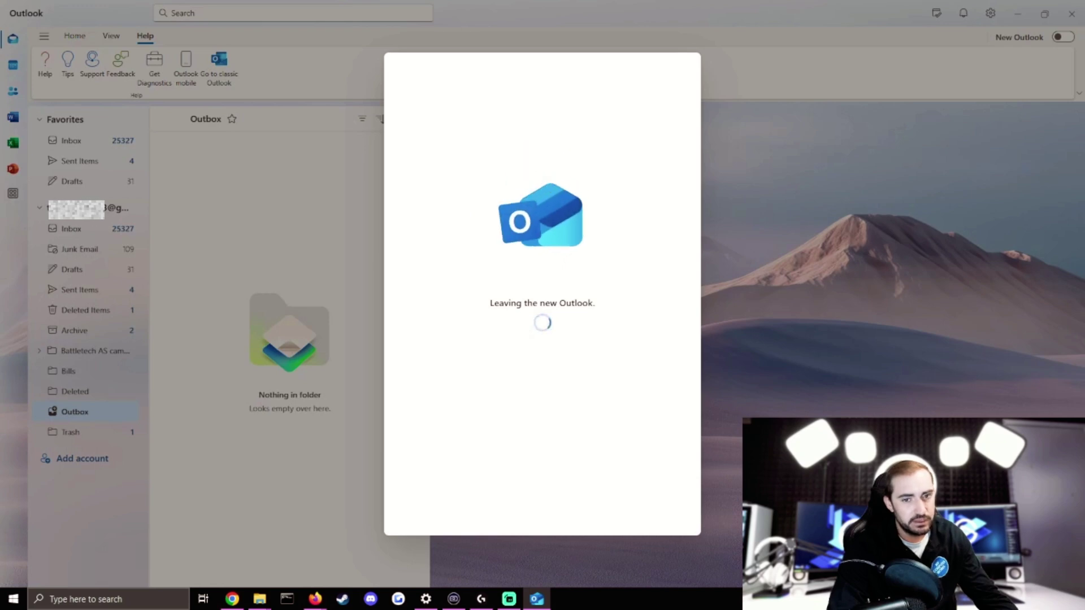